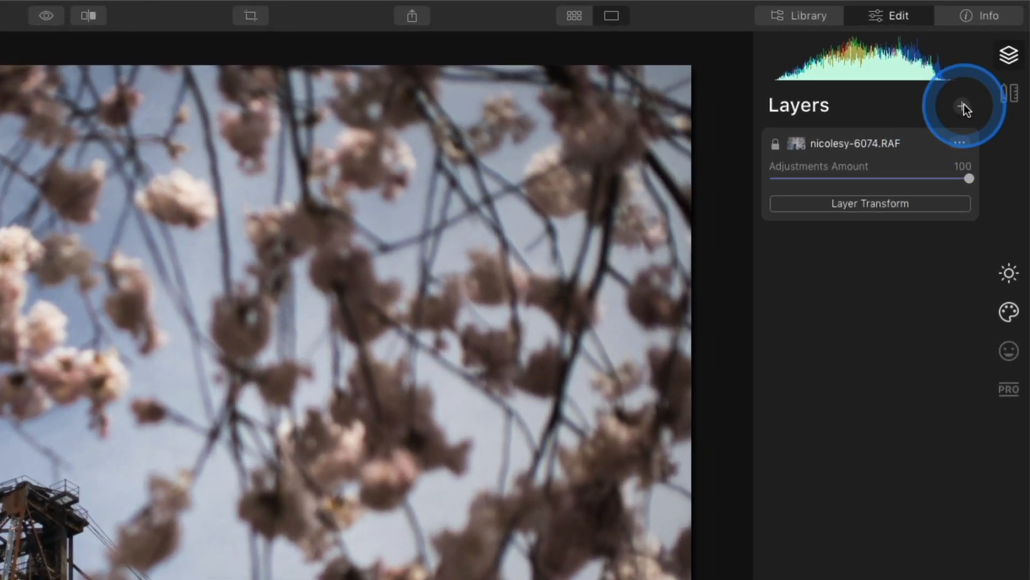
- Add a new adjustment layer above the photo and rename it "Teal and Orange"
{"action": "left_click", "coordinate": [964, 106]}
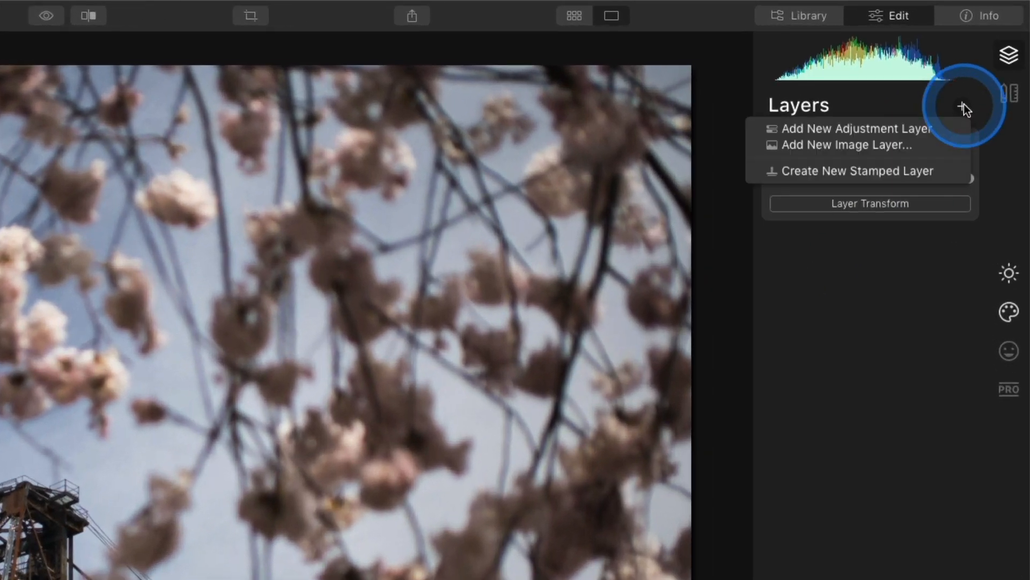
{"action": "left_click", "coordinate": [941, 130]}
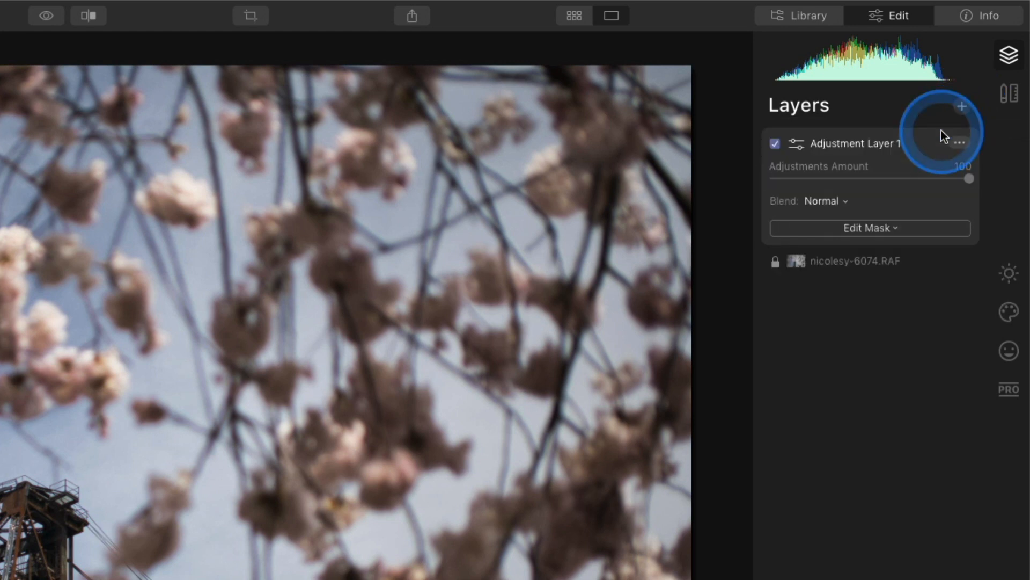
{"action": "left_click", "coordinate": [960, 143]}
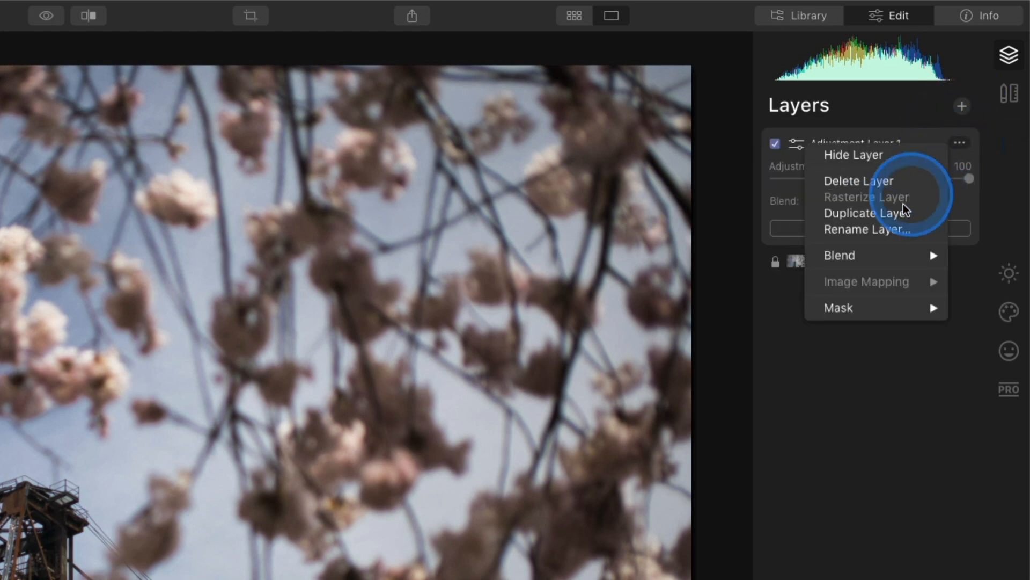
{"action": "left_click", "coordinate": [900, 234]}
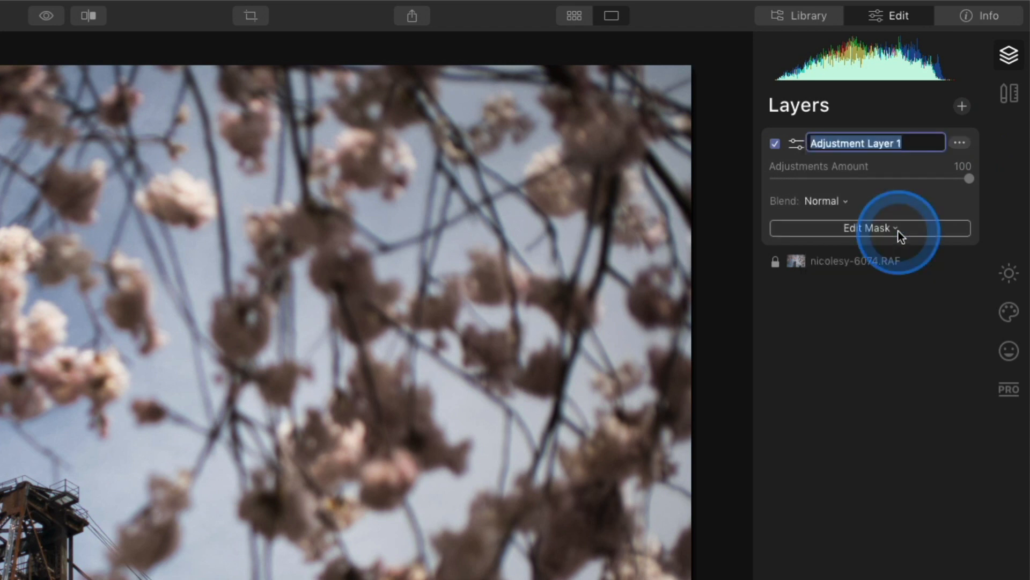
{"action": "type", "text": "Teal an"}
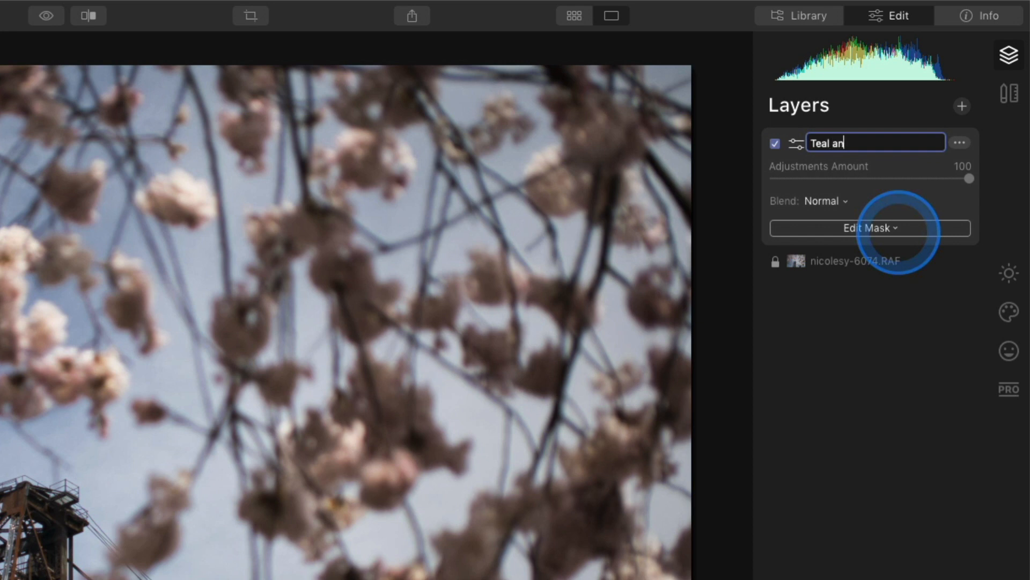
{"action": "type", "text": "d Orange"}
{"action": "key", "text": "Return"}
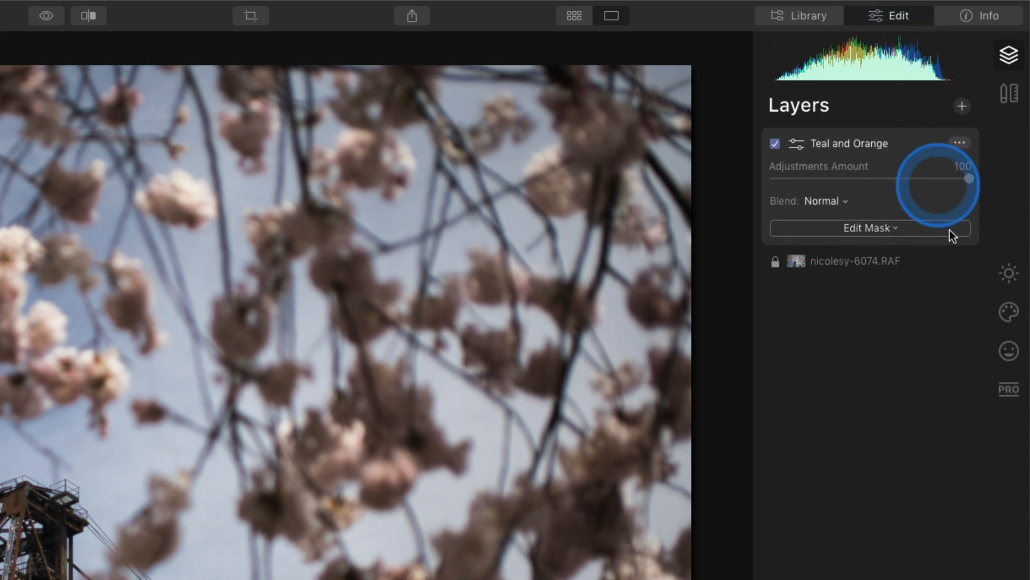
- In the Split Toning filter, set the amount to 100, highlights saturation to 53 and shadows saturation to 51
{"action": "left_click", "coordinate": [1009, 389]}
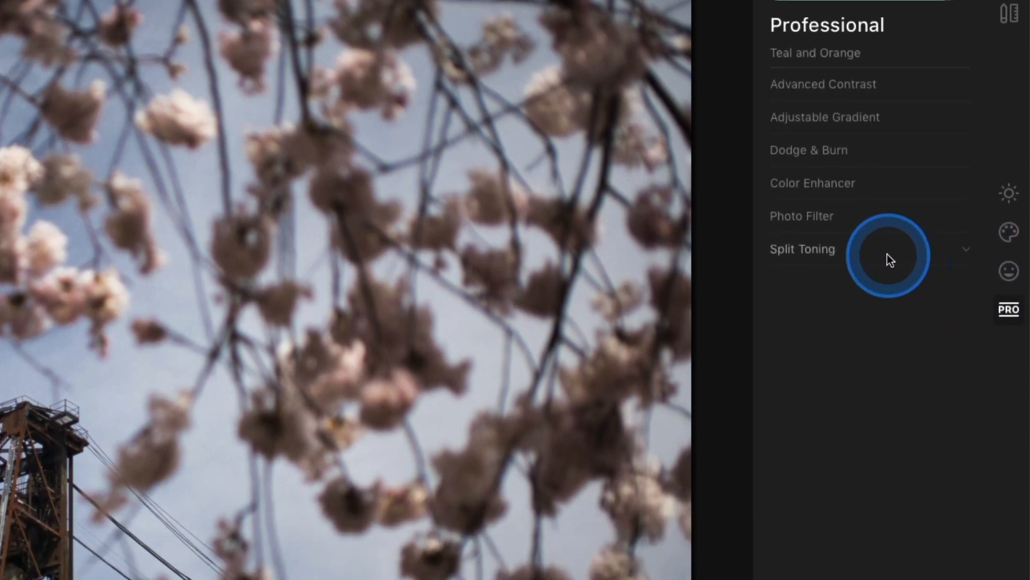
{"action": "left_click", "coordinate": [889, 333]}
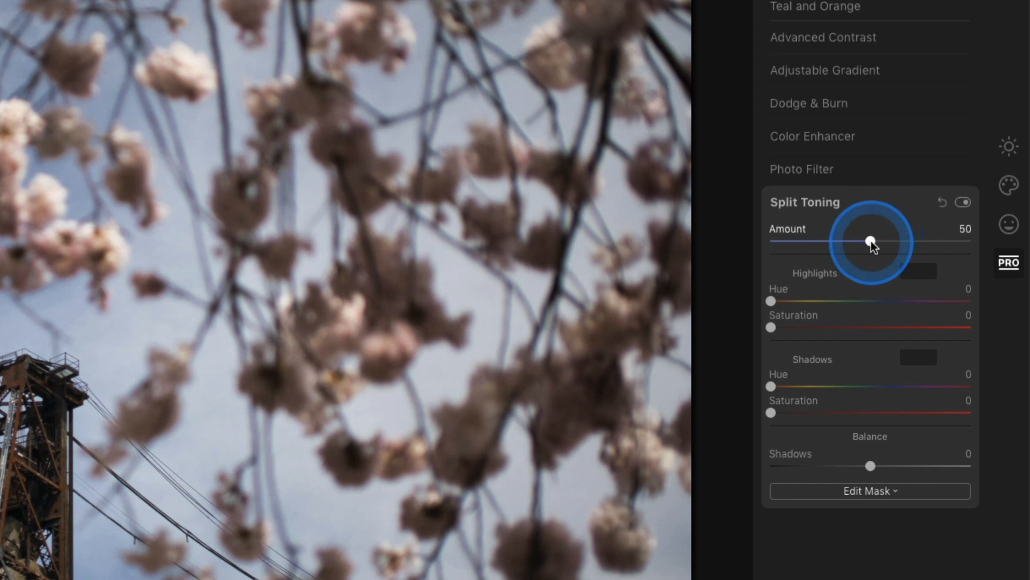
{"action": "left_click_drag", "start_coordinate": [871, 240], "coordinate": [985, 234]}
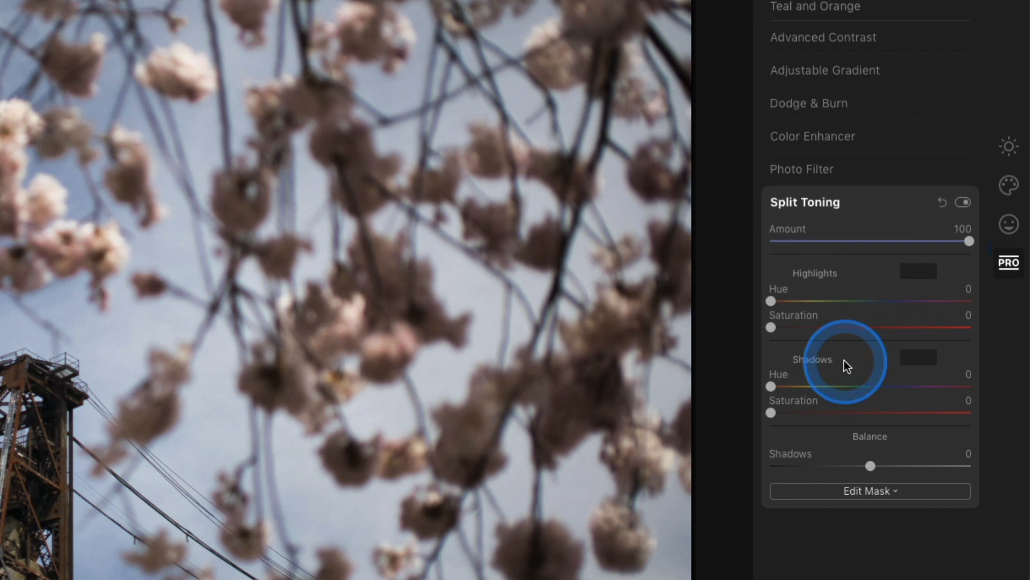
{"action": "left_click", "coordinate": [878, 326]}
{"action": "left_click", "coordinate": [873, 411]}
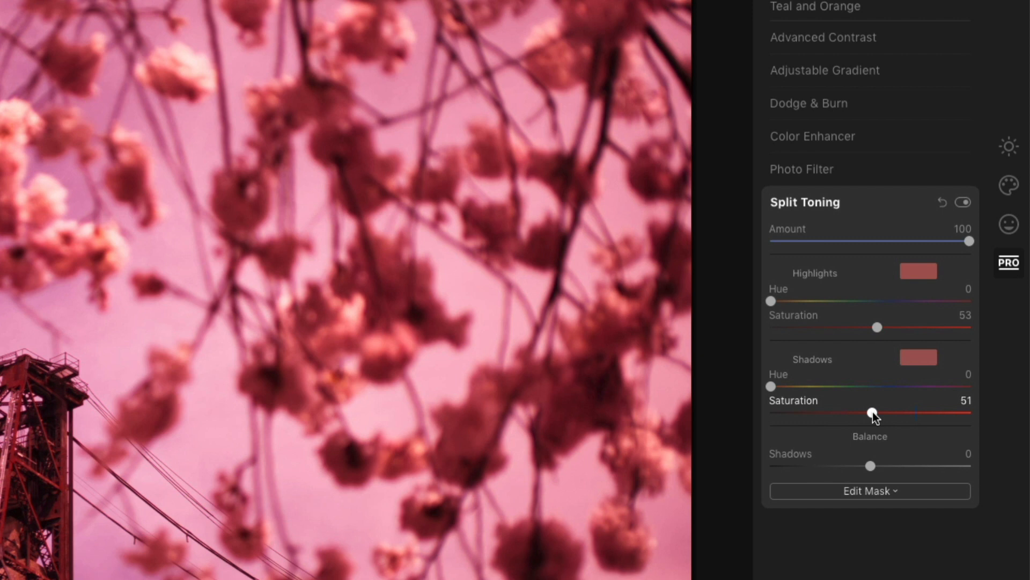
- Tone the highlights orange with hue 27 and the shadows teal with hue 196 in Split Toning
{"action": "left_click", "coordinate": [771, 302]}
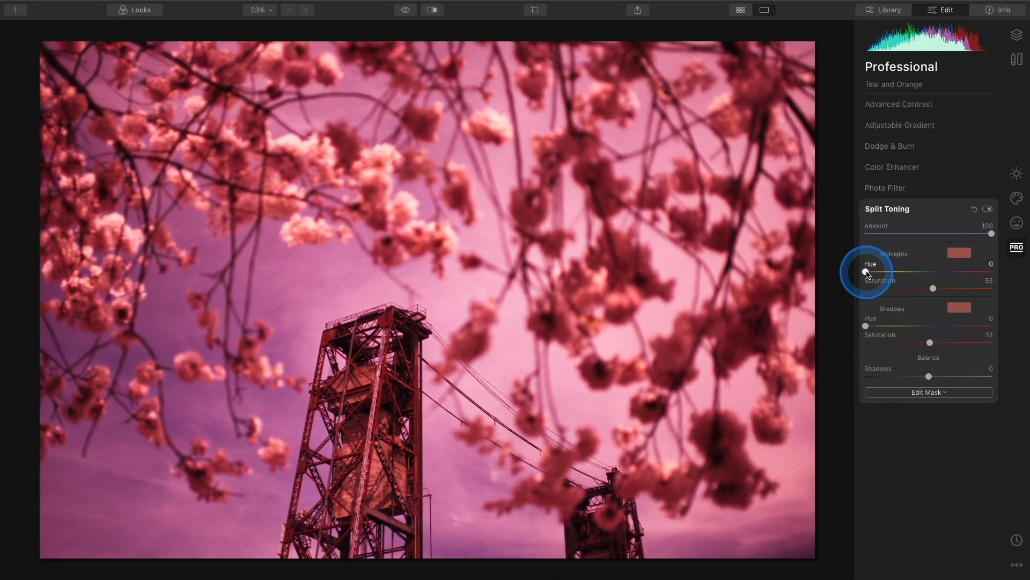
{"action": "left_click_drag", "start_coordinate": [866, 273], "coordinate": [876, 272]}
{"action": "left_click", "coordinate": [965, 248]}
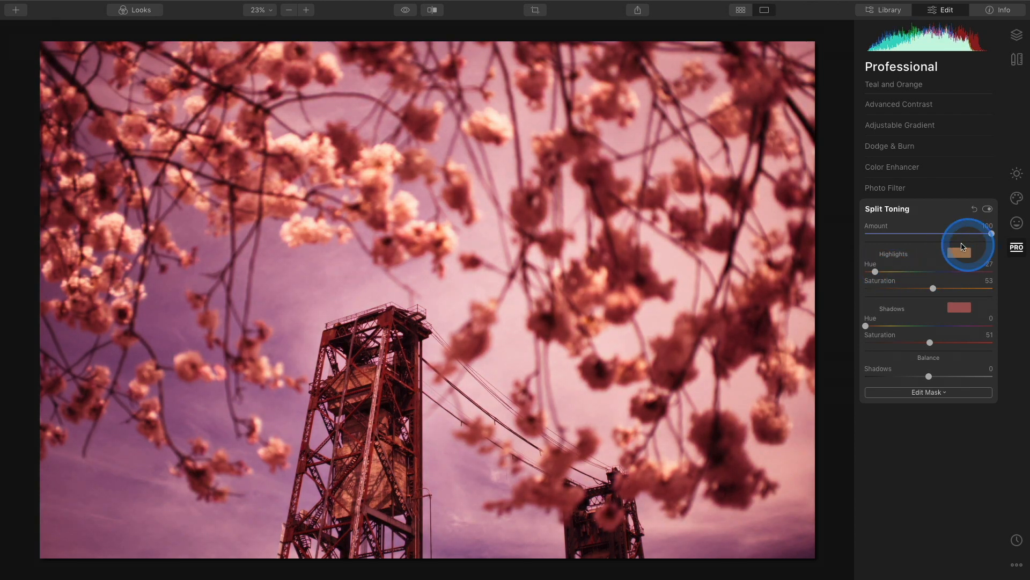
{"action": "left_click", "coordinate": [961, 259]}
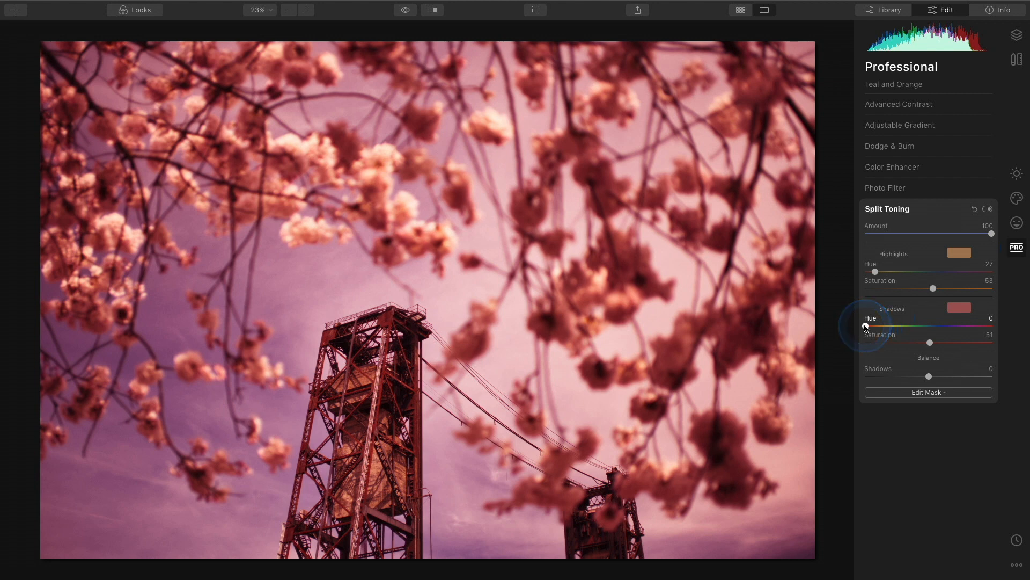
{"action": "left_click_drag", "start_coordinate": [866, 327], "coordinate": [937, 332]}
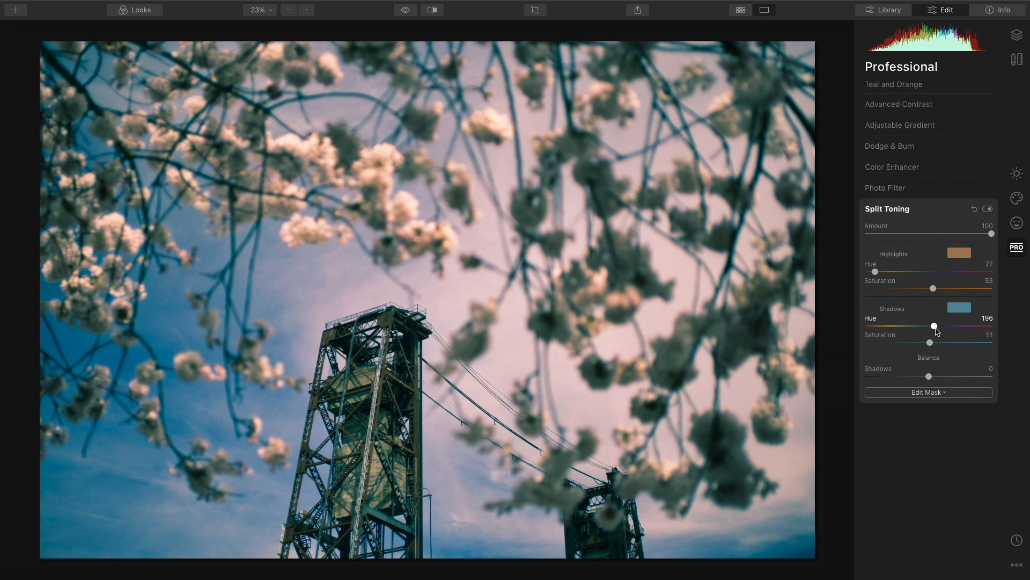
- Reduce the Split Toning saturation to 40 for shadows and 46 for highlights, and compare the photo without the effect
{"action": "left_click", "coordinate": [930, 343]}
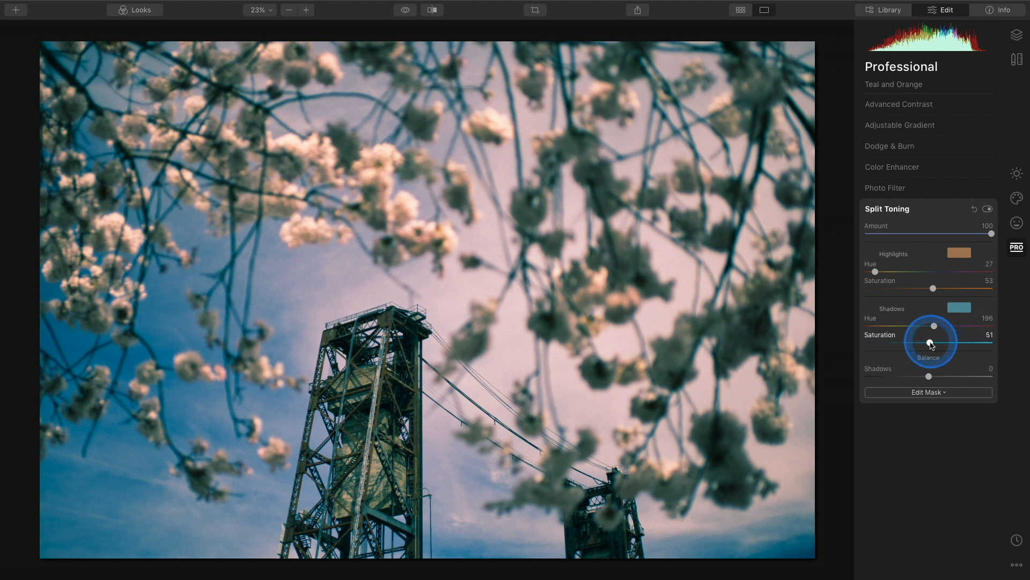
{"action": "mouse_move", "coordinate": [931, 343]}
{"action": "left_mouse_down"}
{"action": "mouse_move", "coordinate": [908, 344]}
{"action": "mouse_move", "coordinate": [918, 346]}
{"action": "left_mouse_up"}
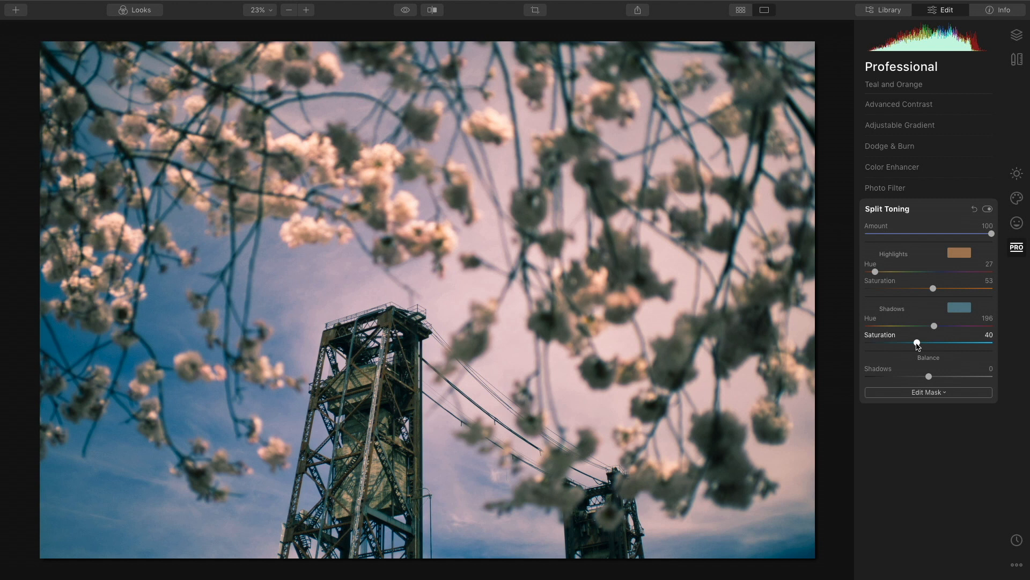
{"action": "left_click", "coordinate": [933, 289]}
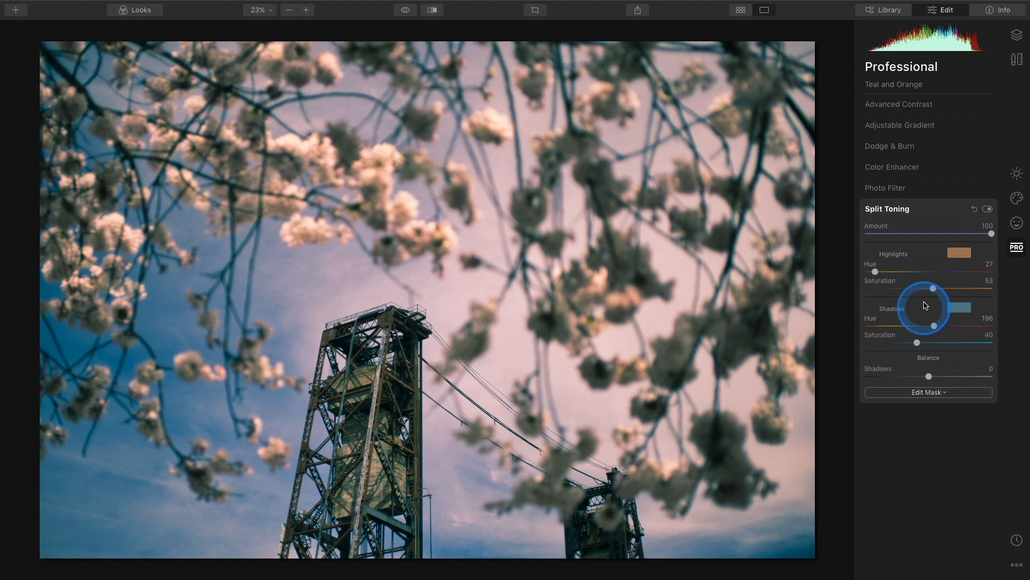
{"action": "mouse_move", "coordinate": [933, 289]}
{"action": "left_mouse_down"}
{"action": "mouse_move", "coordinate": [903, 290]}
{"action": "mouse_move", "coordinate": [943, 290]}
{"action": "mouse_move", "coordinate": [924, 296]}
{"action": "left_mouse_up"}
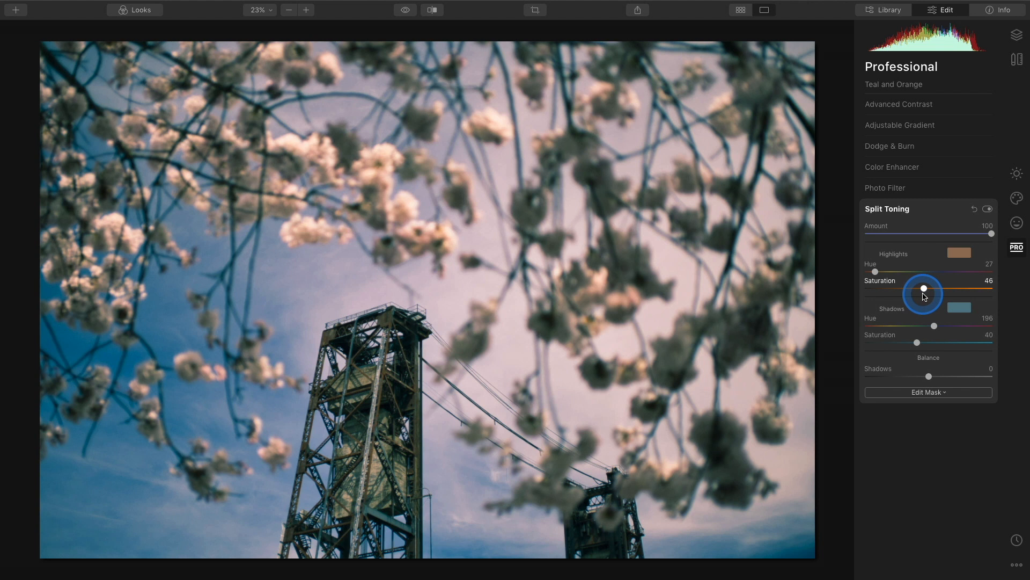
{"action": "left_click_drag", "start_coordinate": [925, 296], "coordinate": [924, 296]}
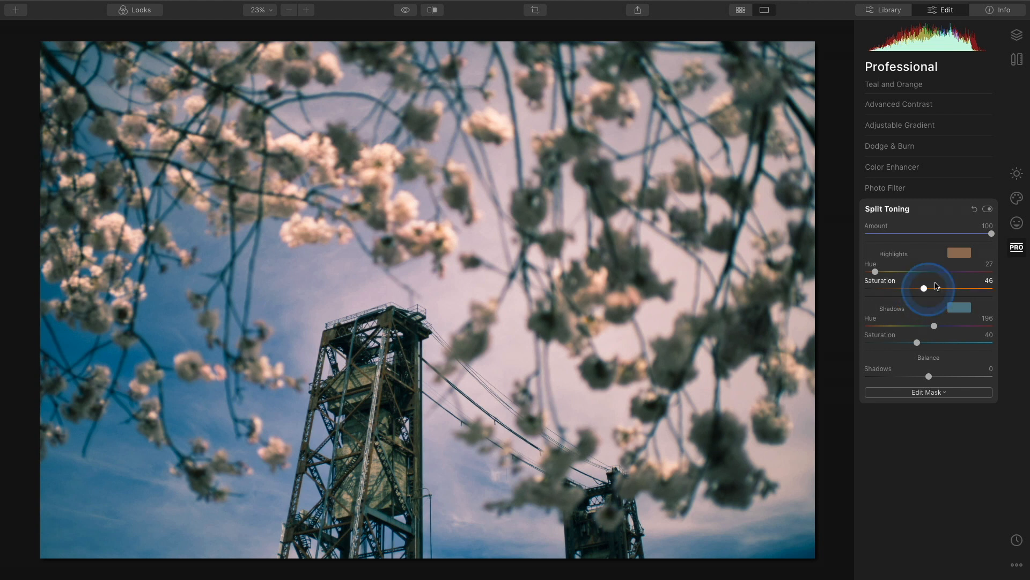
{"action": "left_click", "coordinate": [988, 209]}
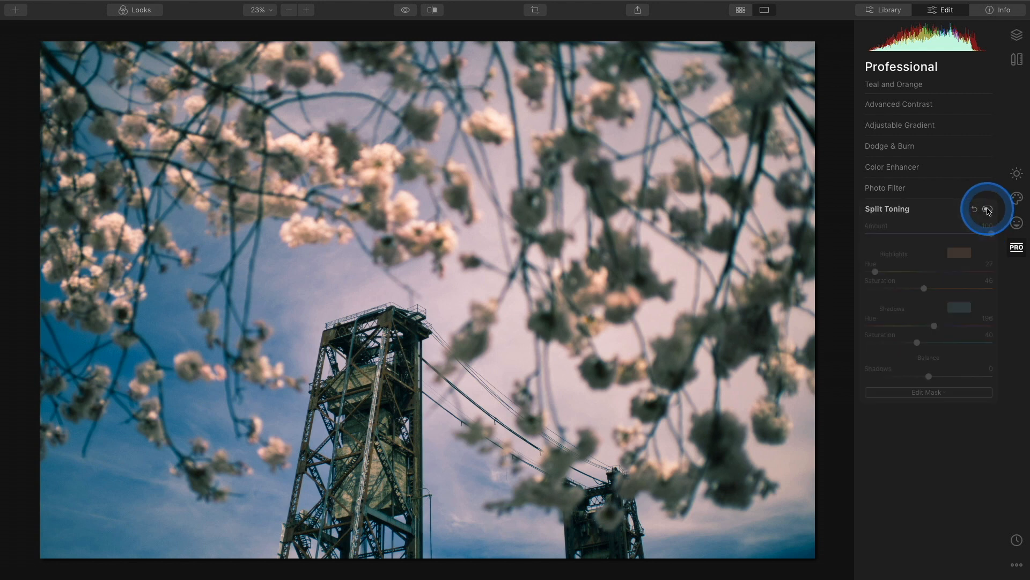
{"action": "left_click", "coordinate": [988, 209]}
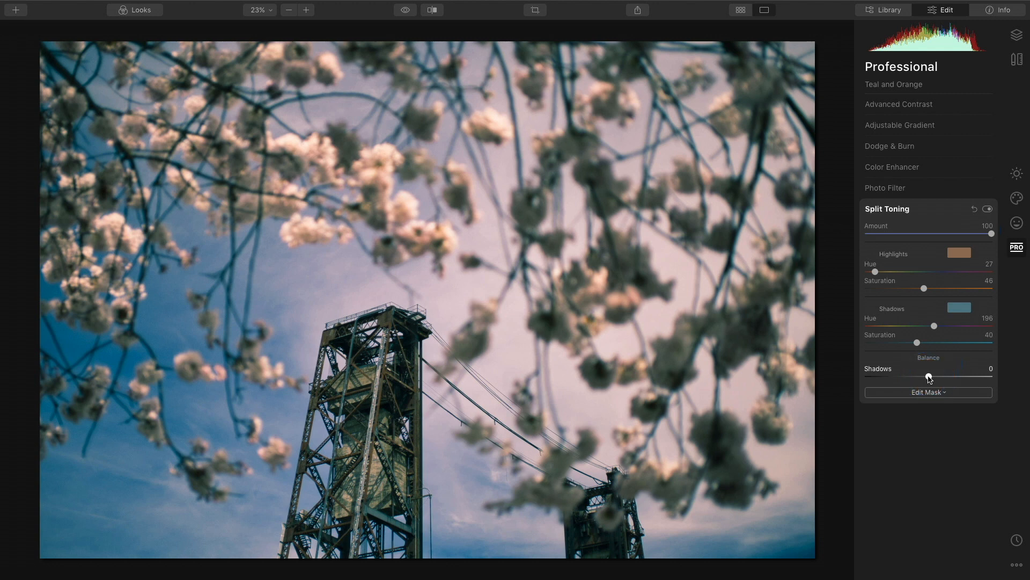
- Try strongly negative and positive Split Toning balance values, and set the balance to -8
{"action": "left_click_drag", "start_coordinate": [929, 378], "coordinate": [872, 382]}
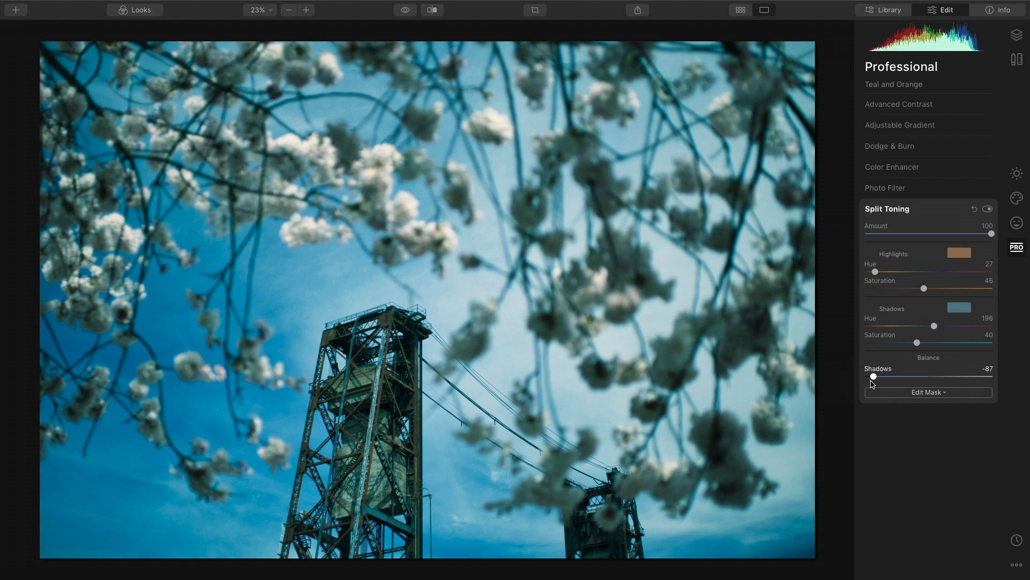
{"action": "left_click_drag", "start_coordinate": [873, 379], "coordinate": [976, 380]}
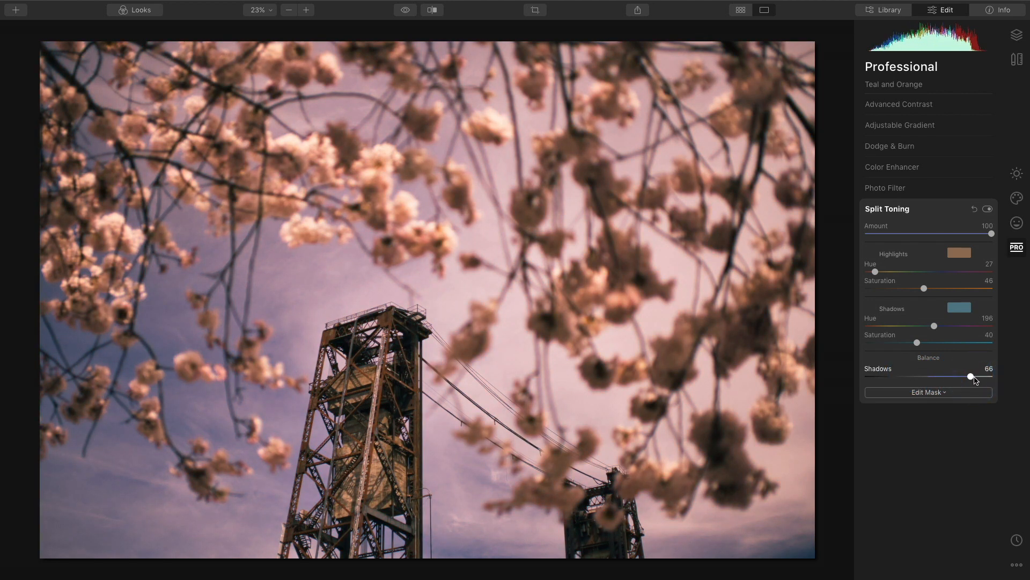
{"action": "left_click_drag", "start_coordinate": [975, 380], "coordinate": [922, 385]}
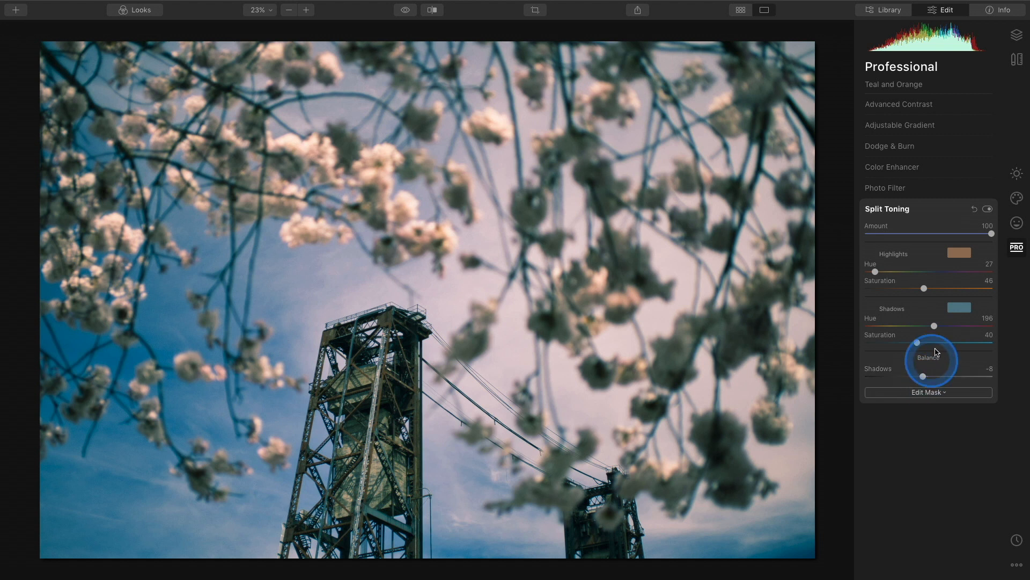
- Lower the overall Split Toning amount to 68 and compare the photo with the effect off and on
{"action": "left_click_drag", "start_coordinate": [992, 234], "coordinate": [948, 242]}
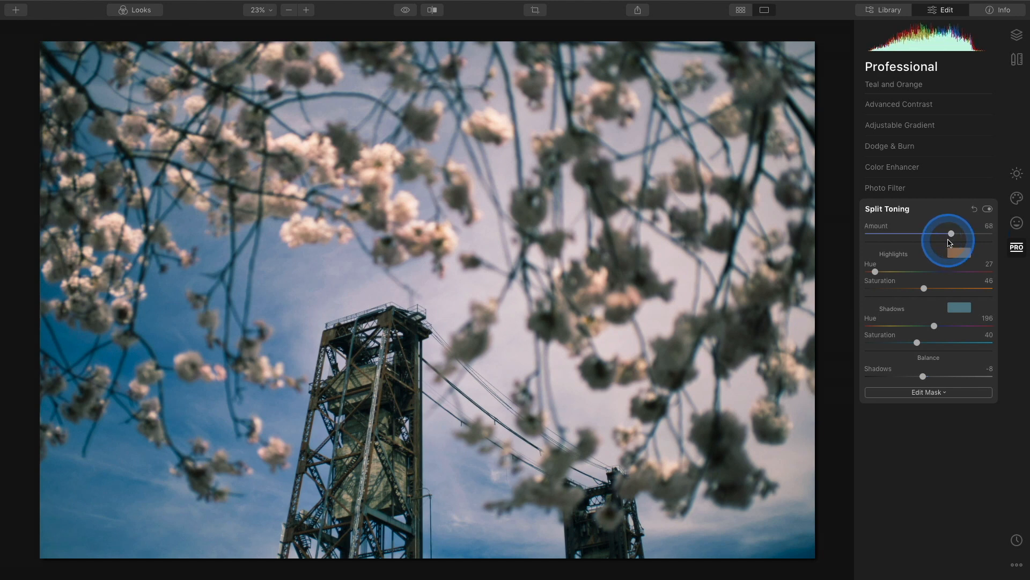
{"action": "left_click", "coordinate": [987, 209]}
{"action": "left_click", "coordinate": [987, 209]}
{"action": "left_click", "coordinate": [987, 209]}
{"action": "left_click", "coordinate": [988, 210]}
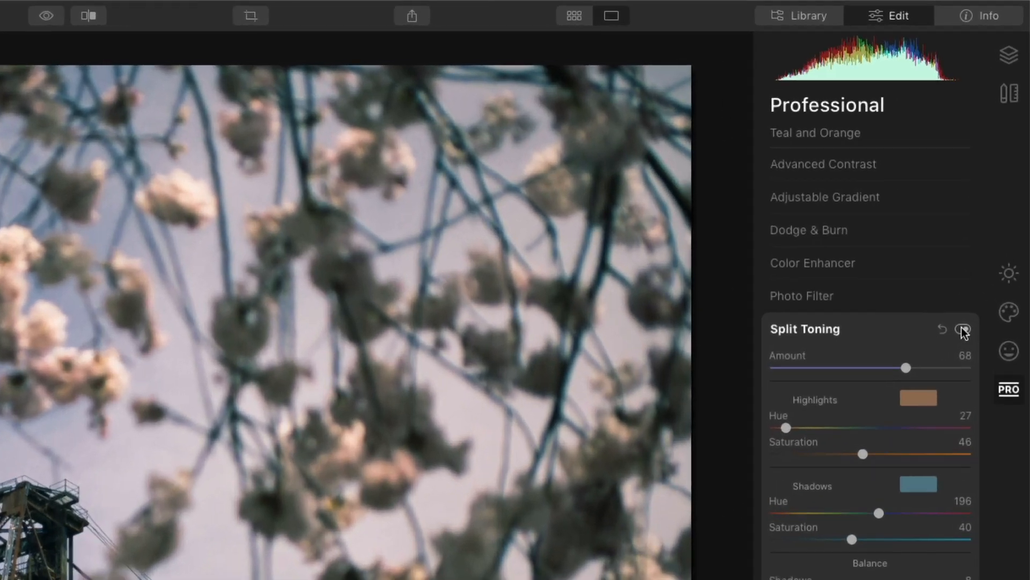
- Apply the Matte Look filter with amount 50, fade 28 and contrast 32
{"action": "left_click", "coordinate": [1018, 199]}
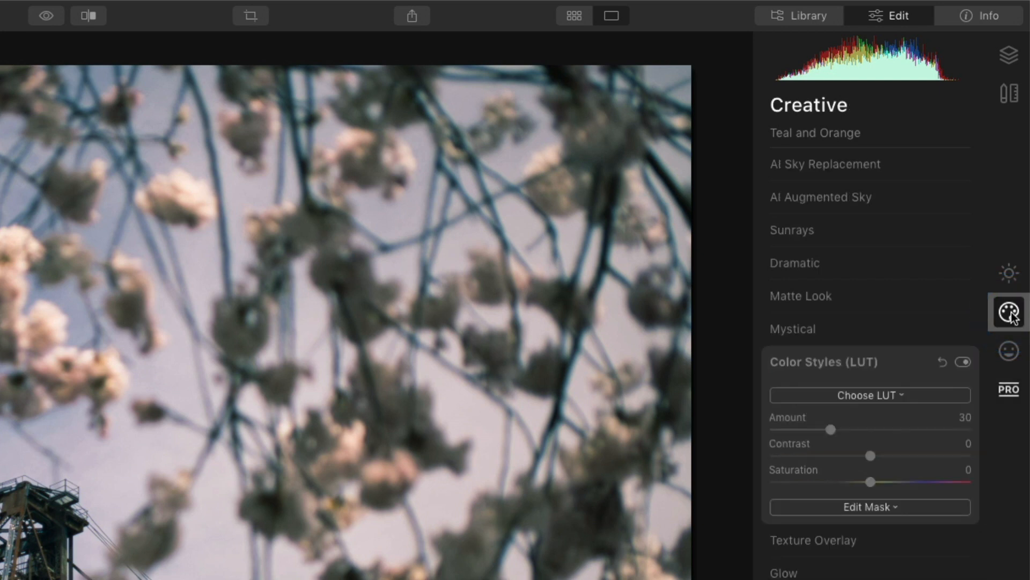
{"action": "left_click", "coordinate": [895, 309]}
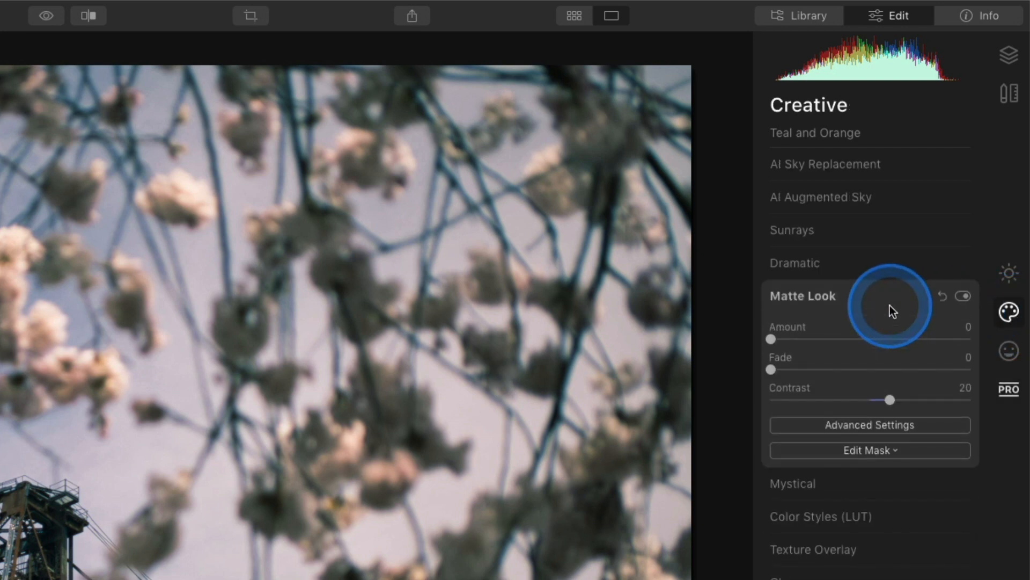
{"action": "left_click_drag", "start_coordinate": [776, 340], "coordinate": [803, 340]}
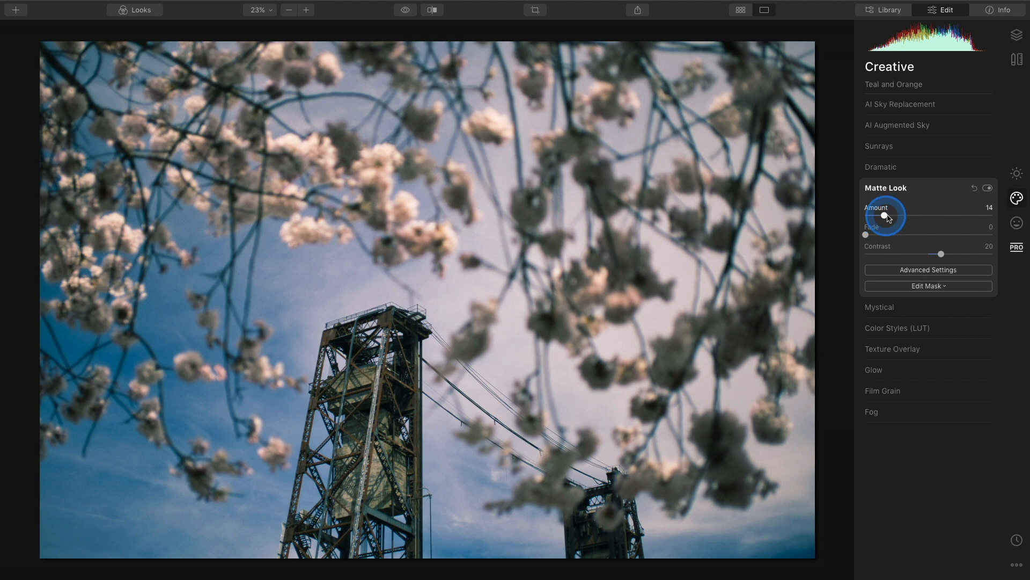
{"action": "left_click_drag", "start_coordinate": [889, 217], "coordinate": [935, 220]}
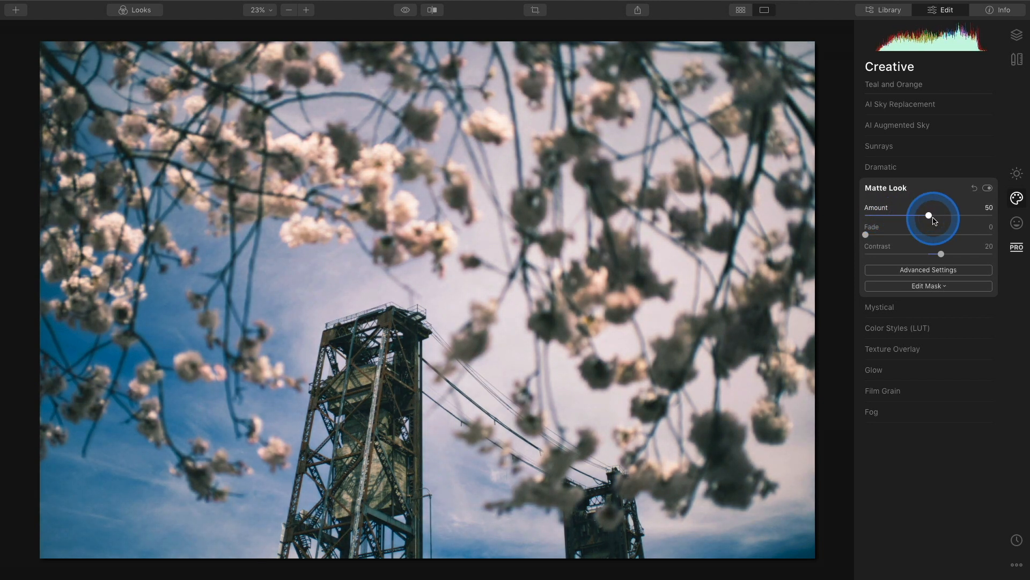
{"action": "left_click", "coordinate": [868, 237]}
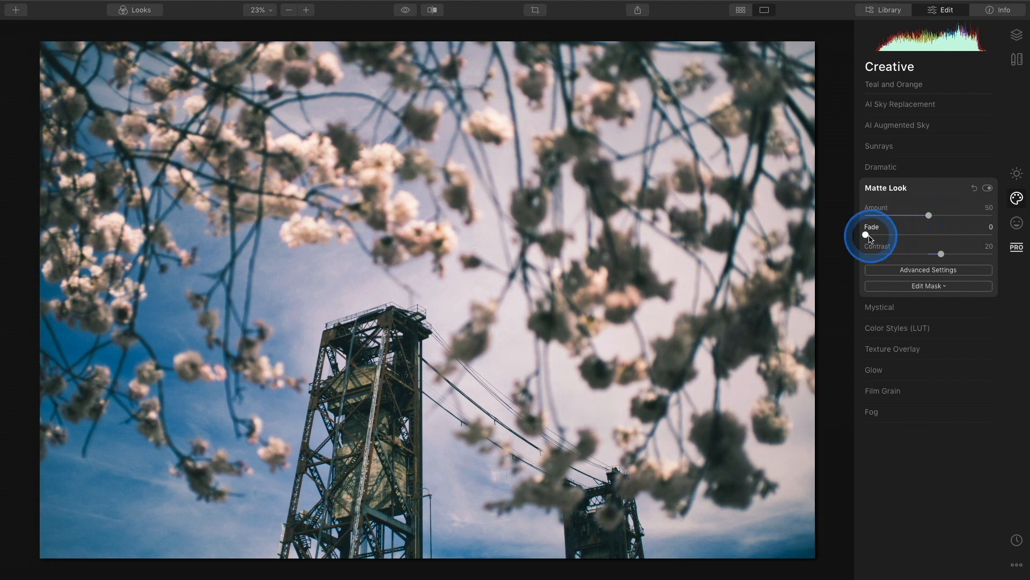
{"action": "left_click_drag", "start_coordinate": [869, 238], "coordinate": [951, 256]}
{"action": "left_click", "coordinate": [942, 253]}
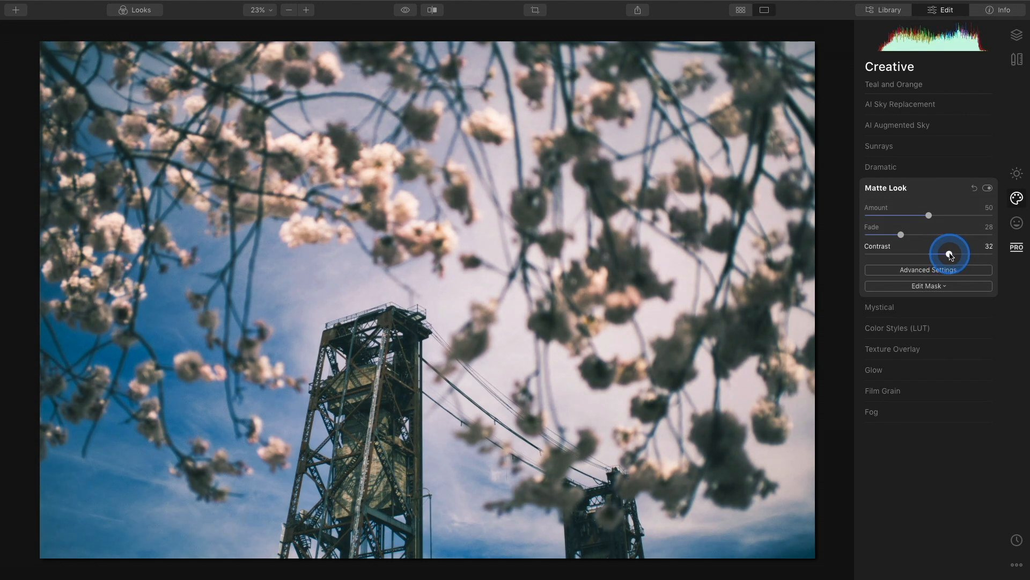
- Compare the photo with the Matte Look effect switched off and on
{"action": "left_click", "coordinate": [987, 188]}
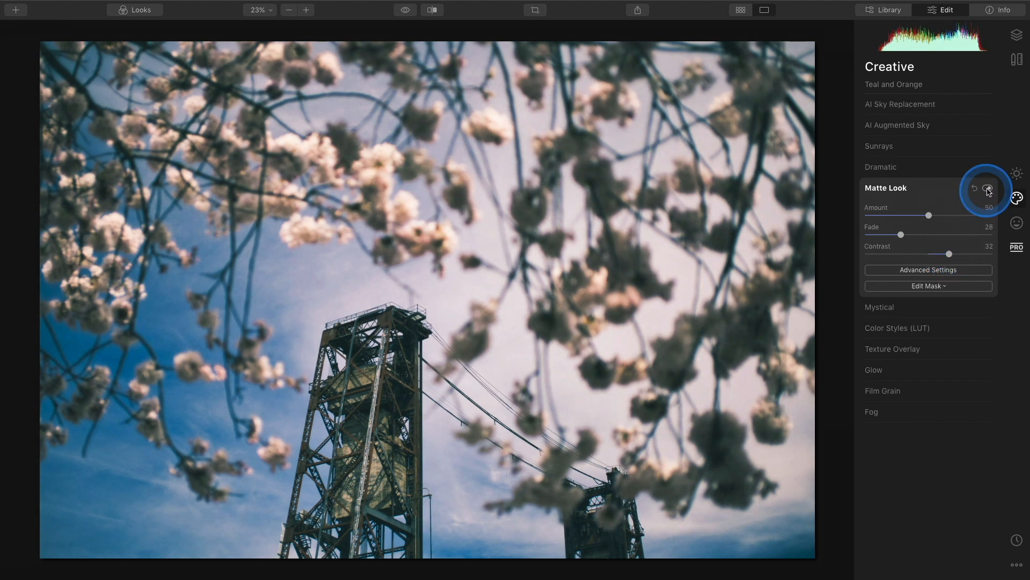
{"action": "left_click", "coordinate": [988, 189]}
{"action": "left_click", "coordinate": [988, 188]}
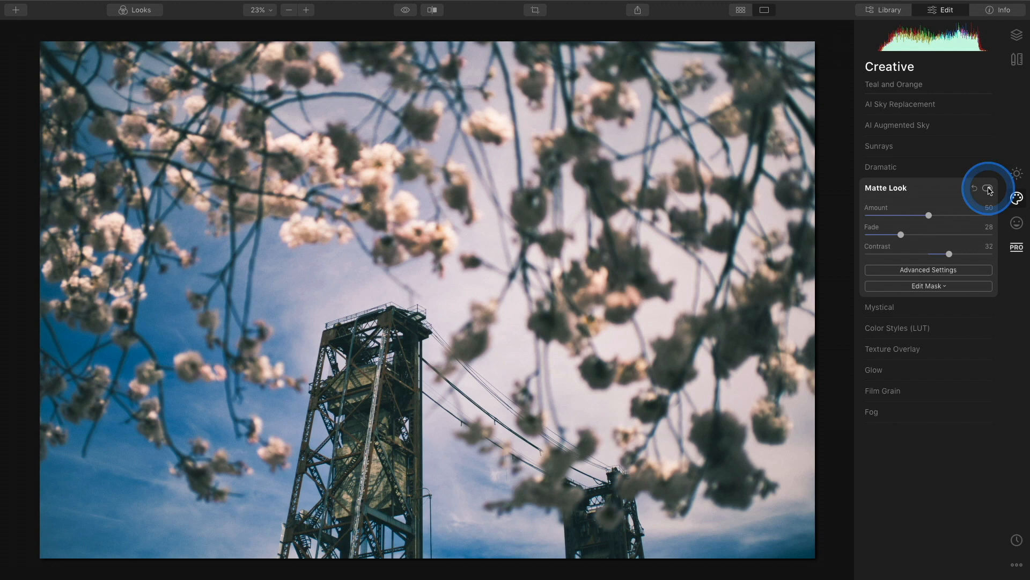
{"action": "left_click", "coordinate": [988, 188]}
{"action": "left_click", "coordinate": [988, 189]}
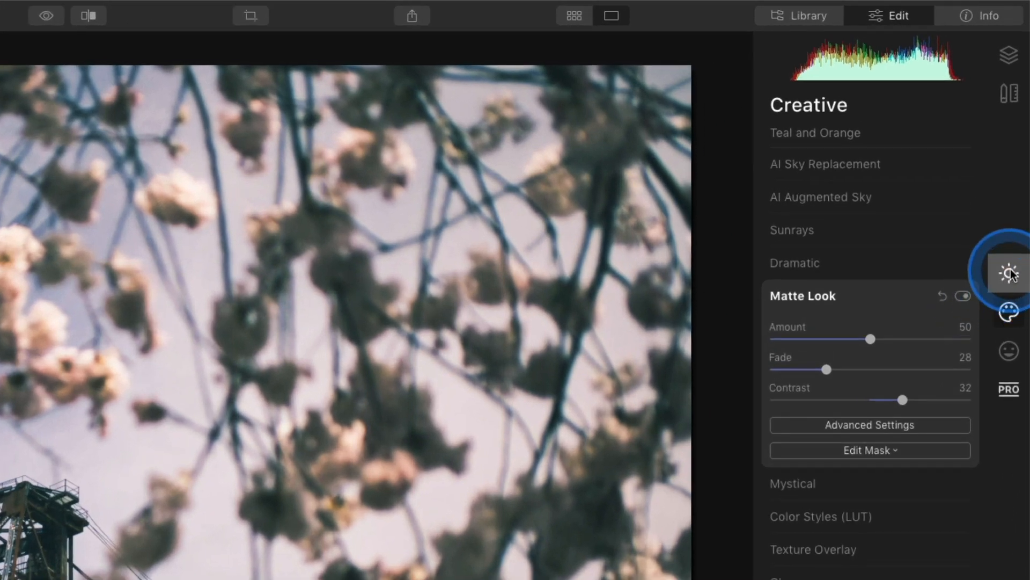
- Darken the photo's edges with an Essentials Vignette at amount -59 and show the filter's advanced settings
{"action": "left_click", "coordinate": [1010, 273]}
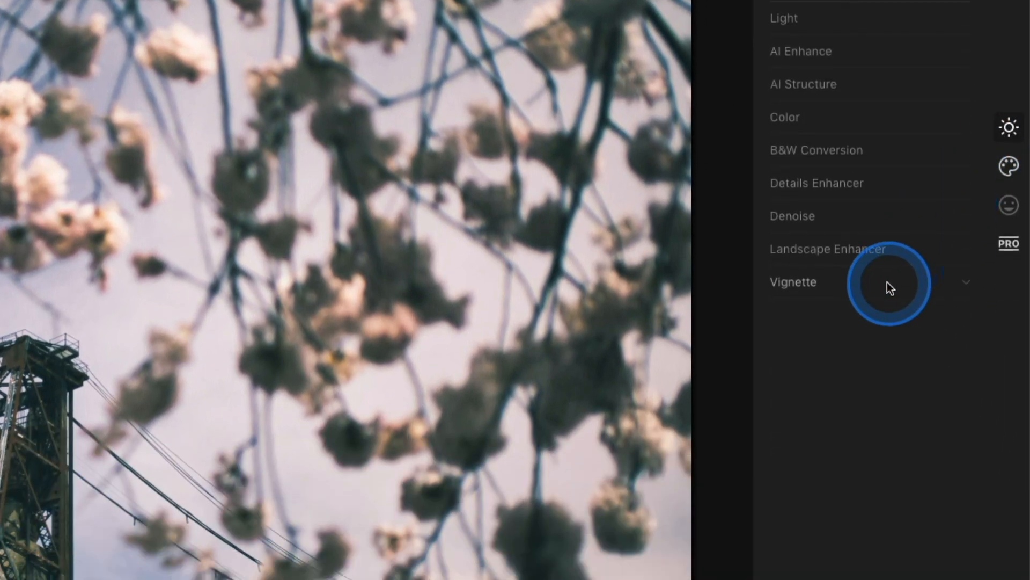
{"action": "left_click", "coordinate": [888, 429]}
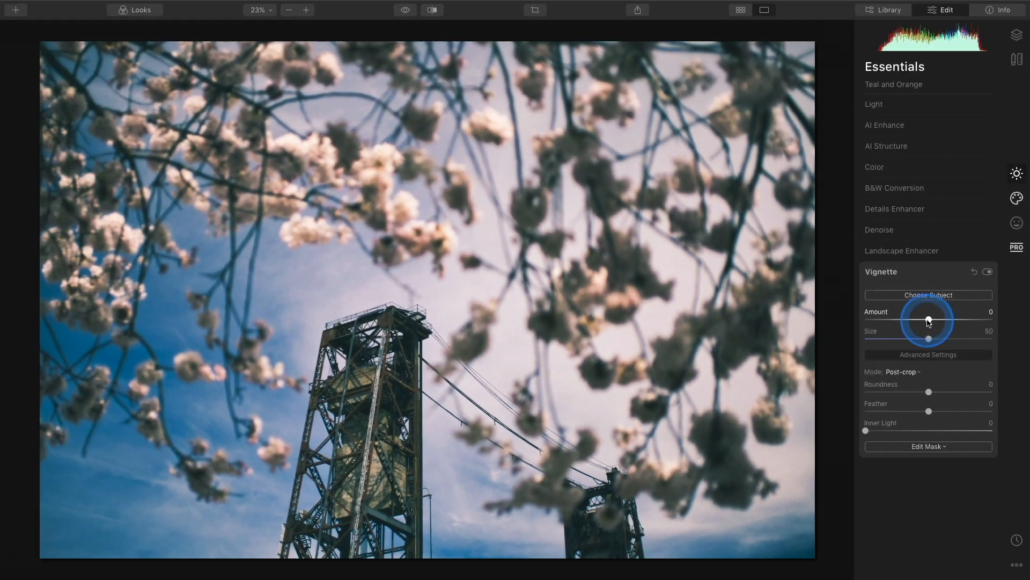
{"action": "left_click_drag", "start_coordinate": [929, 322], "coordinate": [890, 332]}
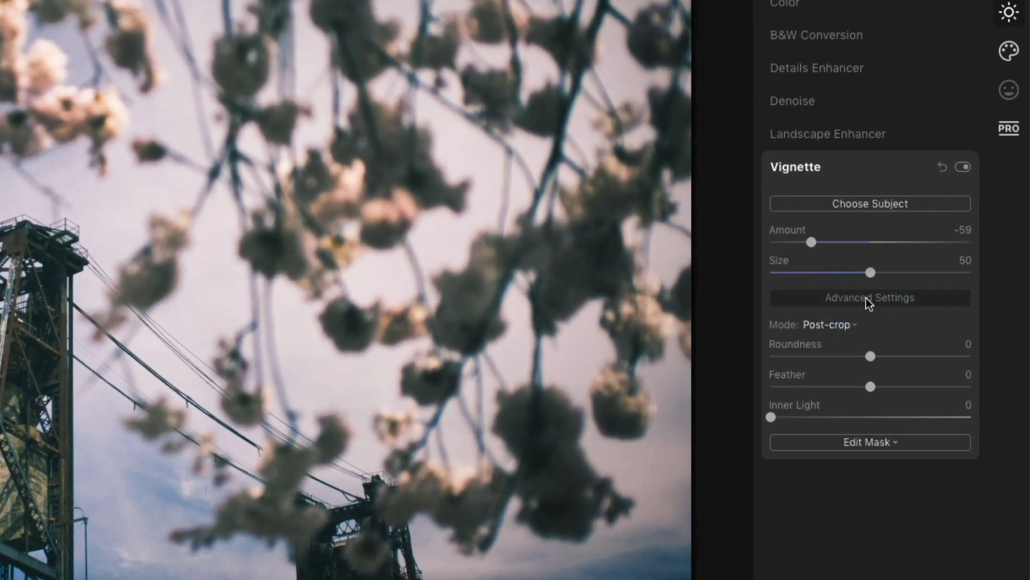
{"action": "left_click", "coordinate": [868, 298]}
{"action": "left_click", "coordinate": [868, 298]}
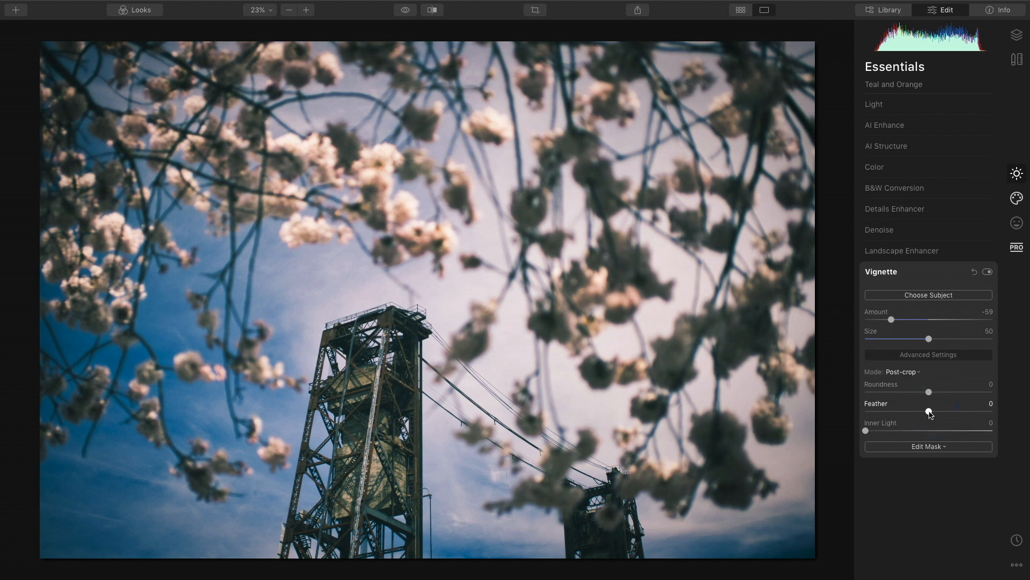
- Soften the vignette with a feather of 36 and raise its inner light slightly
{"action": "left_click_drag", "start_coordinate": [929, 412], "coordinate": [952, 411]}
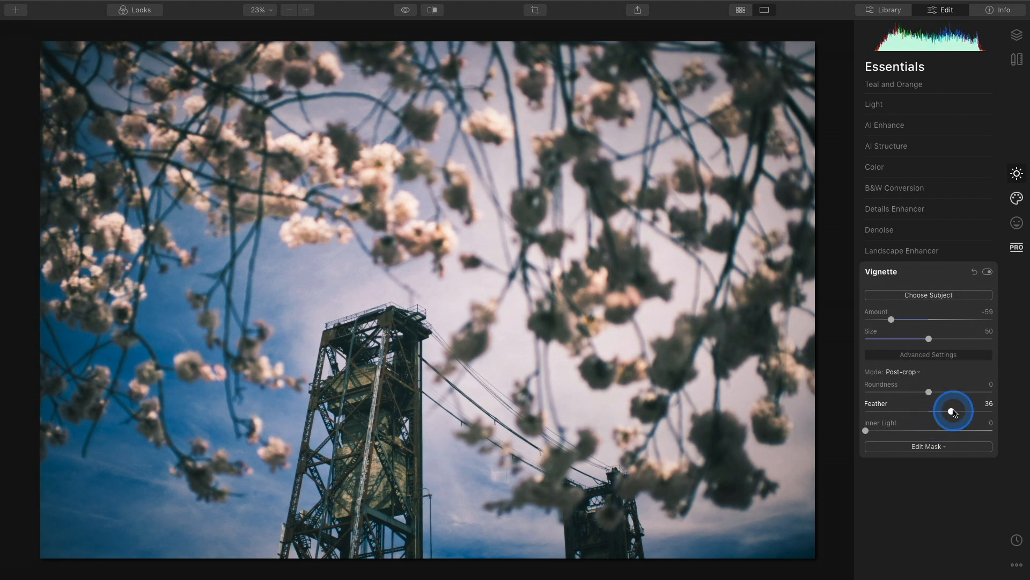
{"action": "left_click", "coordinate": [888, 437]}
{"action": "left_click_drag", "start_coordinate": [865, 430], "coordinate": [877, 430]}
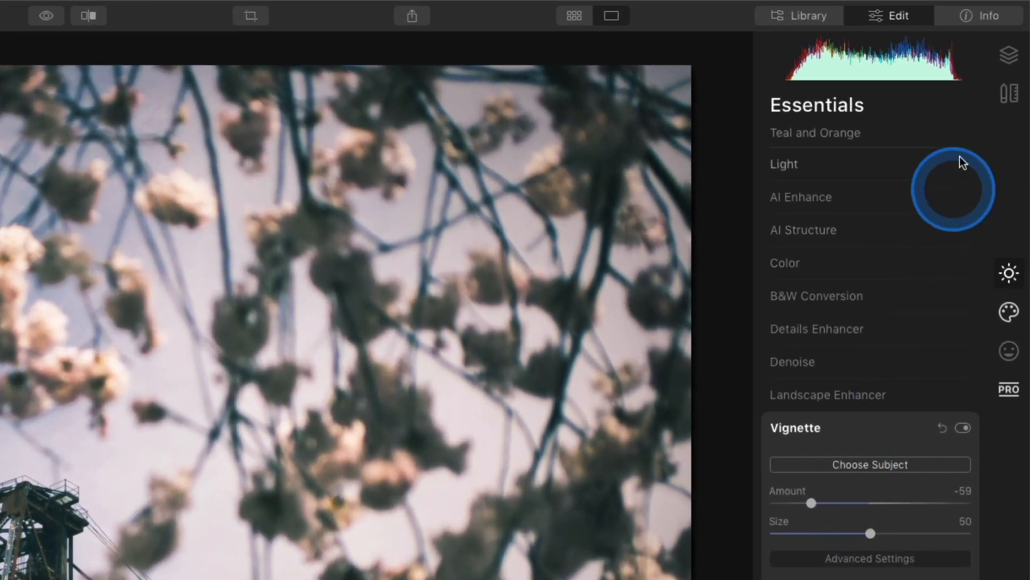
- Compare the photo with the Teal and Orange adjustment layer switched off and on
{"action": "left_click", "coordinate": [1009, 54]}
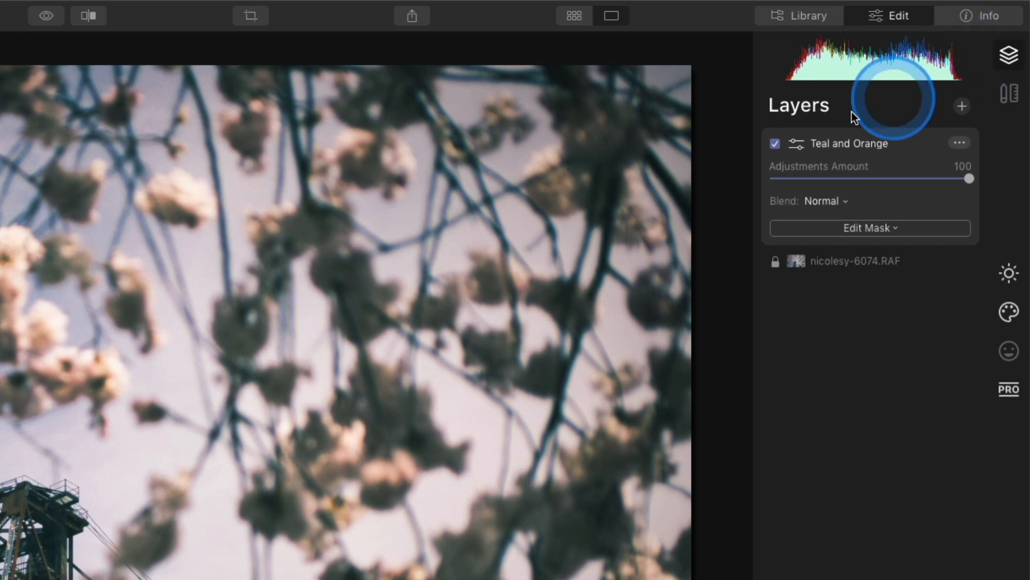
{"action": "left_click", "coordinate": [775, 143]}
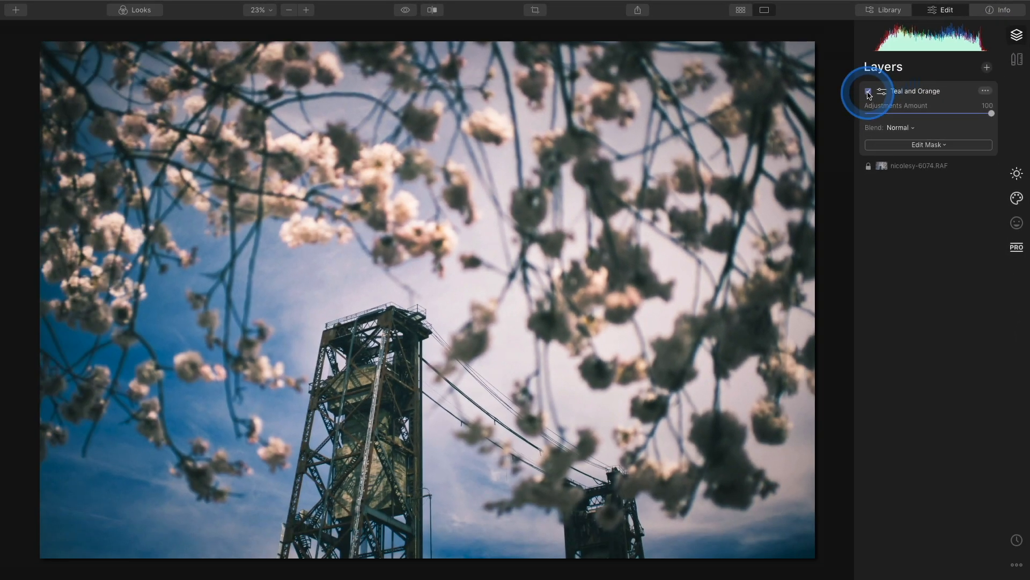
{"action": "left_click", "coordinate": [869, 94]}
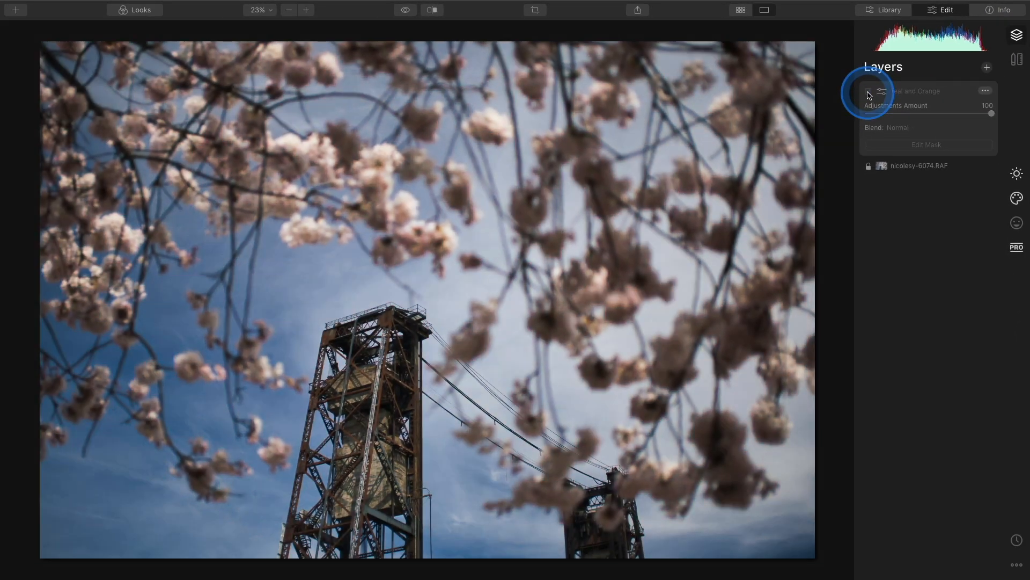
{"action": "left_click", "coordinate": [869, 93]}
{"action": "left_click", "coordinate": [869, 94]}
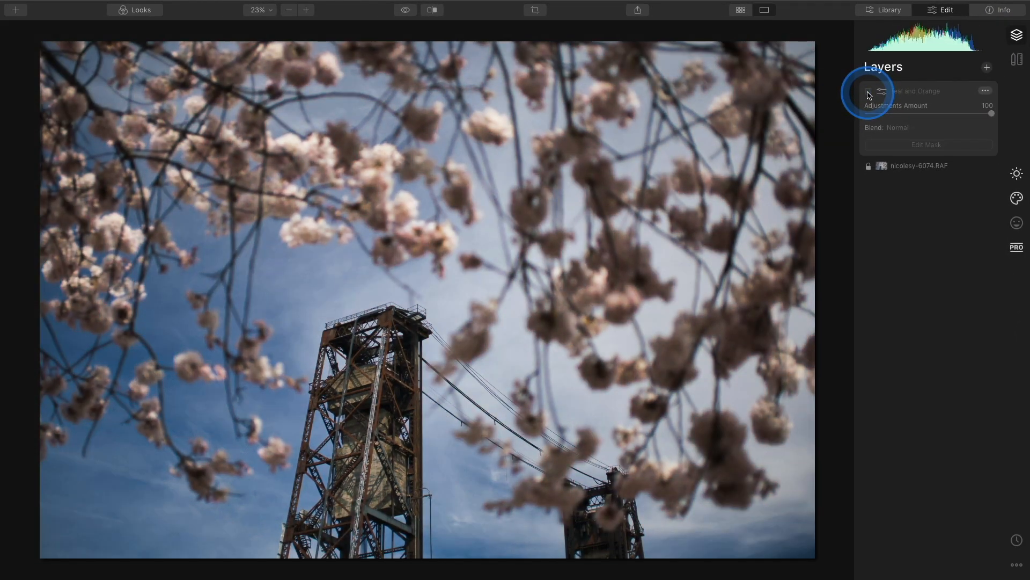
{"action": "left_click", "coordinate": [869, 93]}
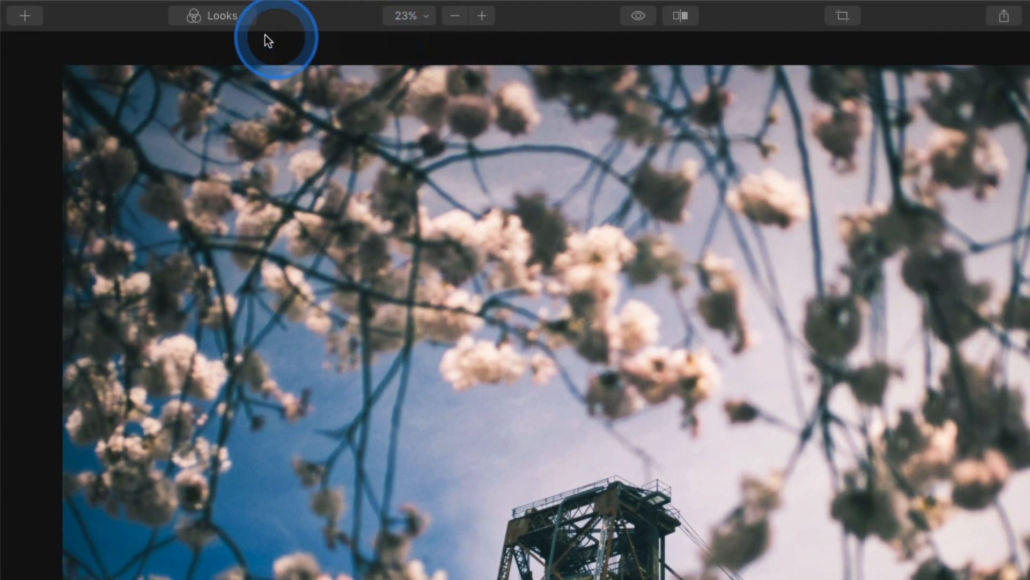
- Save the current adjustments as a new Luminar Look named Teal and Orange
{"action": "left_click", "coordinate": [143, 11]}
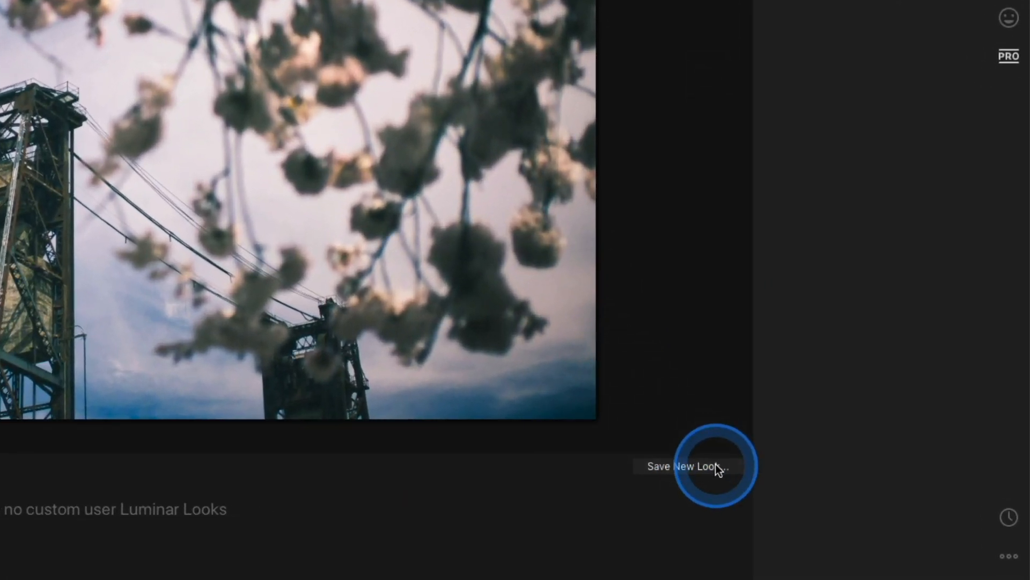
{"action": "left_click", "coordinate": [716, 466]}
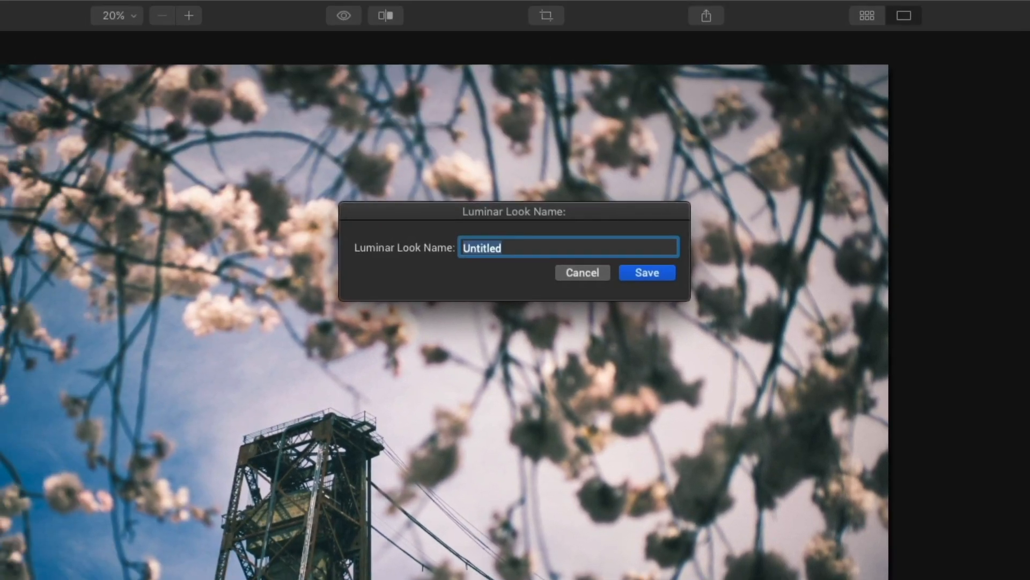
{"action": "type", "text": "Teal nd"}
{"action": "key", "text": "BackSpace"}
{"action": "key", "text": "BackSpace"}
{"action": "key", "text": "BackSpace"}
{"action": "type", "text": "and Orange"}
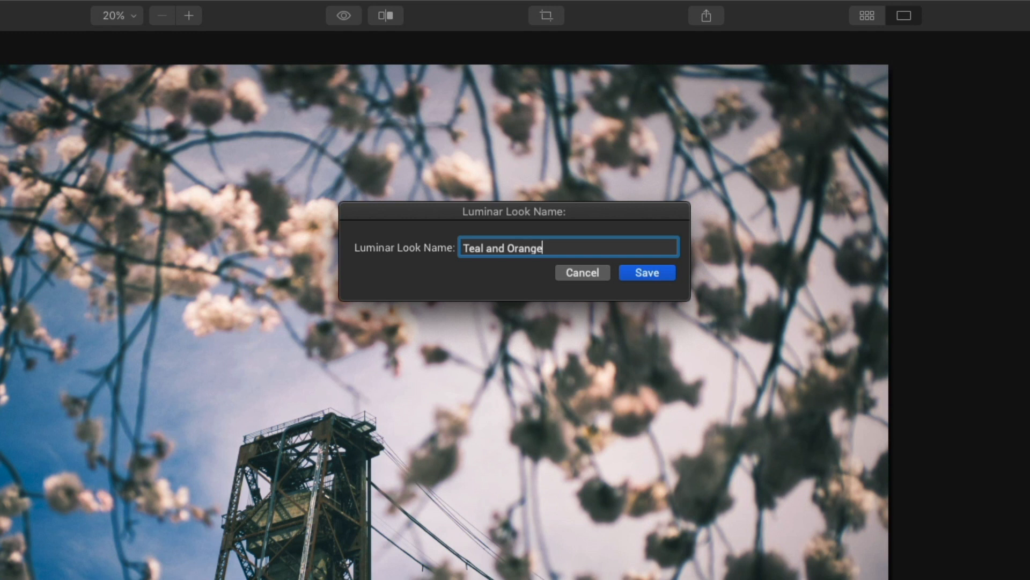
{"action": "key", "text": "Return"}
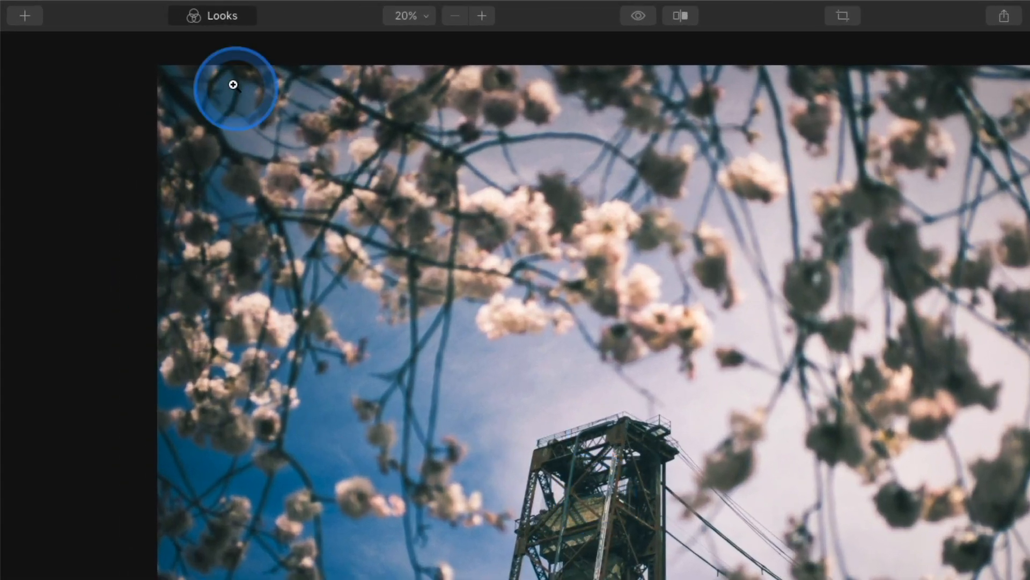
- Show the folder on disk where the Luminar Looks are stored
{"action": "mouse_move", "coordinate": [86, 1]}
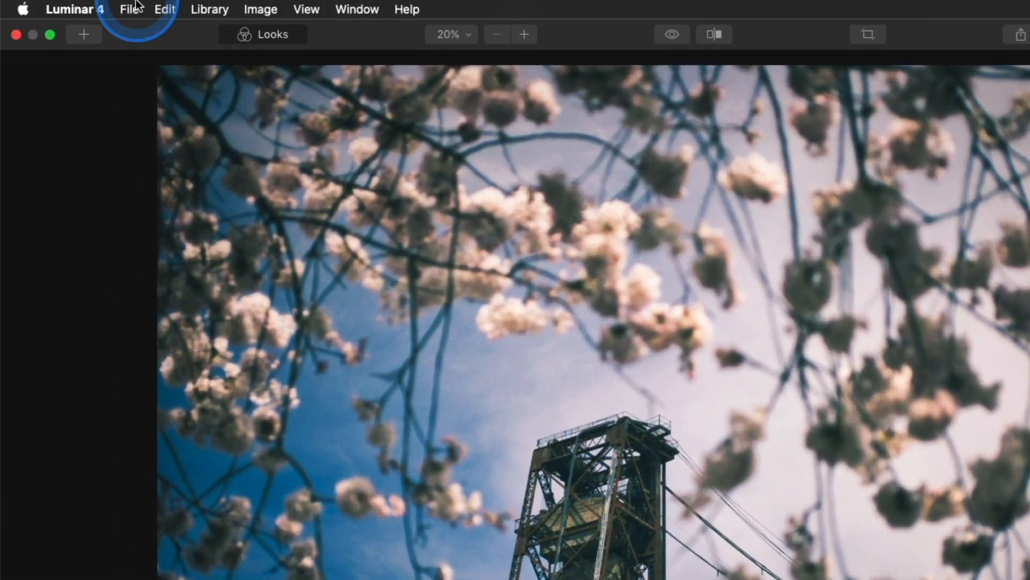
{"action": "left_click", "coordinate": [129, 6]}
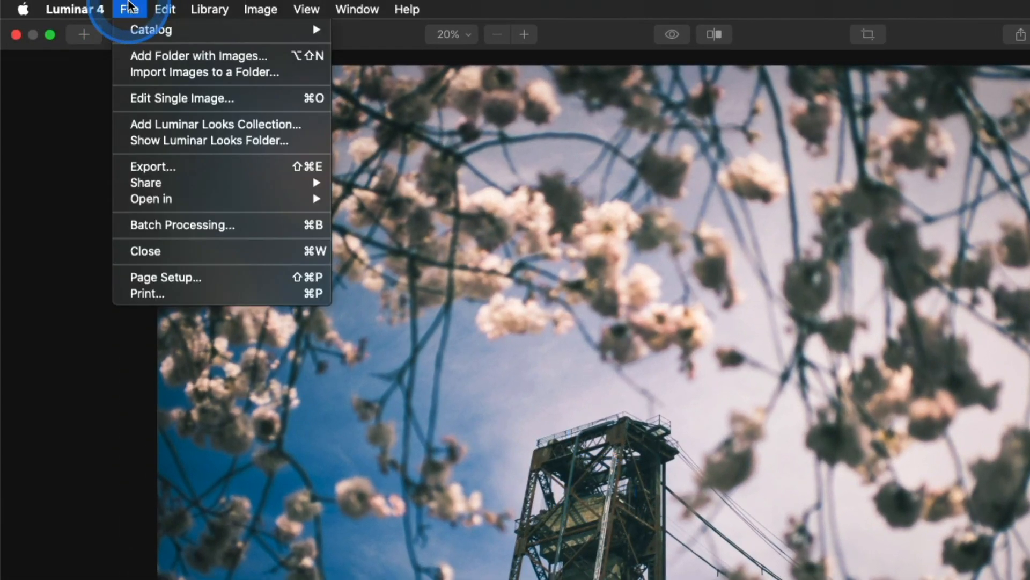
{"action": "left_click", "coordinate": [185, 144]}
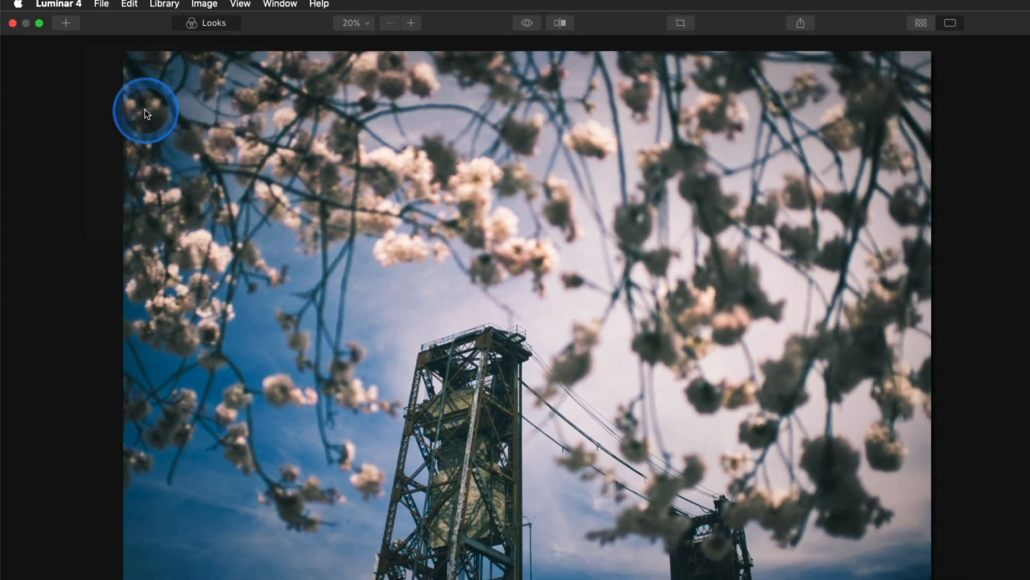